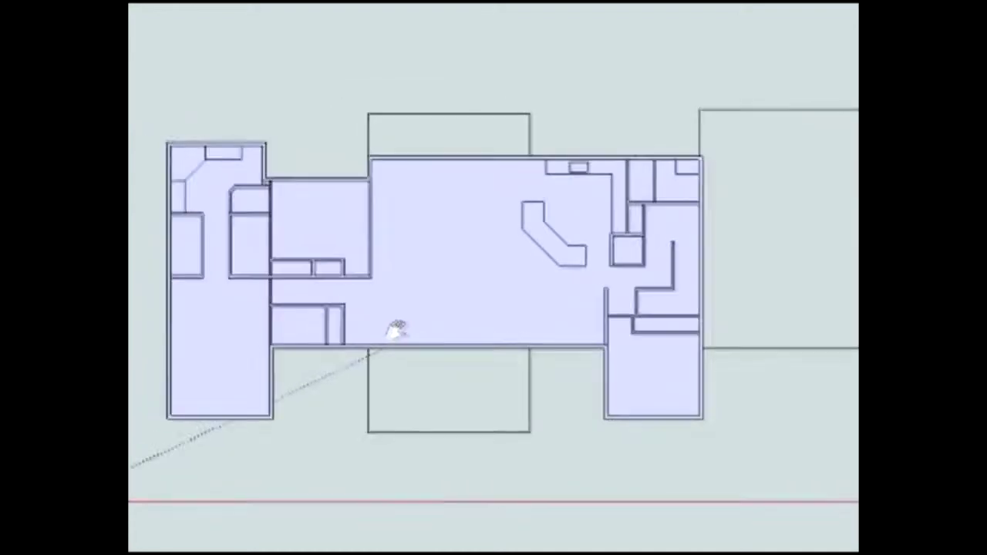
Step: Orbit the view to look straight down on the floor plan
{"action": "middle_click_drag", "start_coordinate": [344, 307], "coordinate": [452, 353]}
{"action": "scroll", "coordinate": [285, 317], "scroll_direction": "up", "scroll_amount": 3}
{"action": "scroll", "coordinate": [286, 316], "scroll_direction": "up", "scroll_amount": 3}
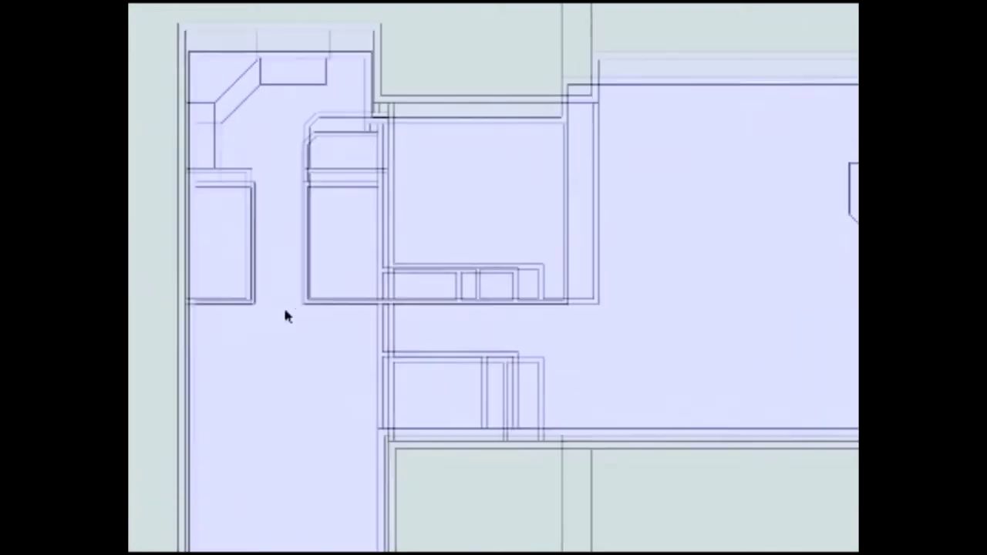
Step: Center the left wing and measure the bedroom width wall to wall (13'10")
{"action": "middle_click_drag", "start_coordinate": [285, 313], "coordinate": [331, 219], "text": "shift"}
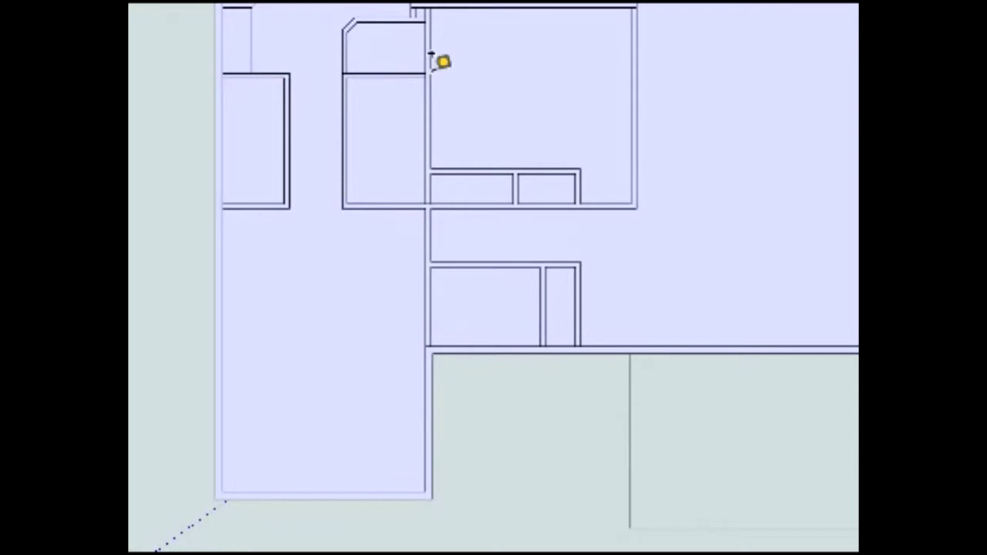
{"action": "left_click", "coordinate": [431, 61]}
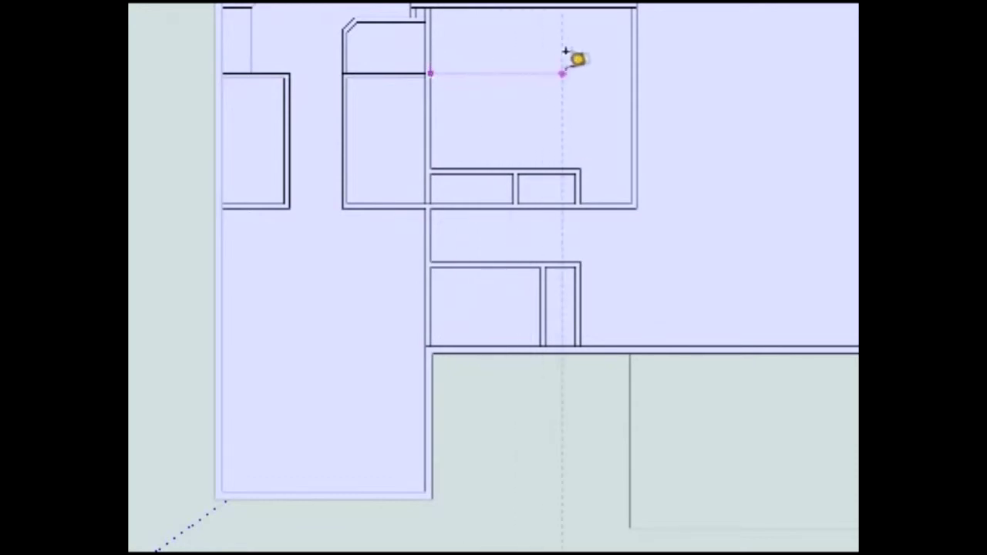
{"action": "left_click", "coordinate": [631, 51]}
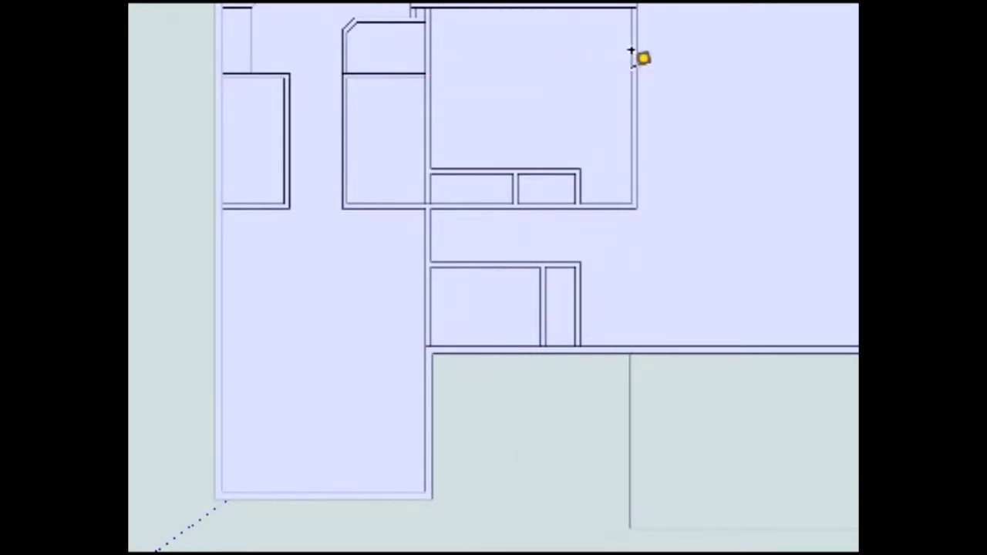
Step: Measure the bedroom depth from the closet edge to the top wall, then along the top wall
{"action": "left_click", "coordinate": [524, 166]}
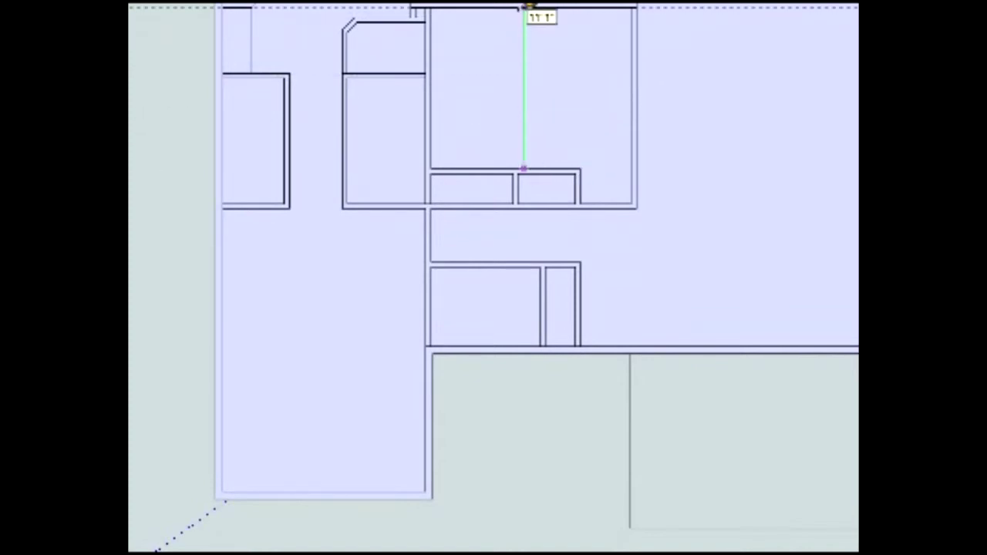
{"action": "left_click", "coordinate": [527, 7]}
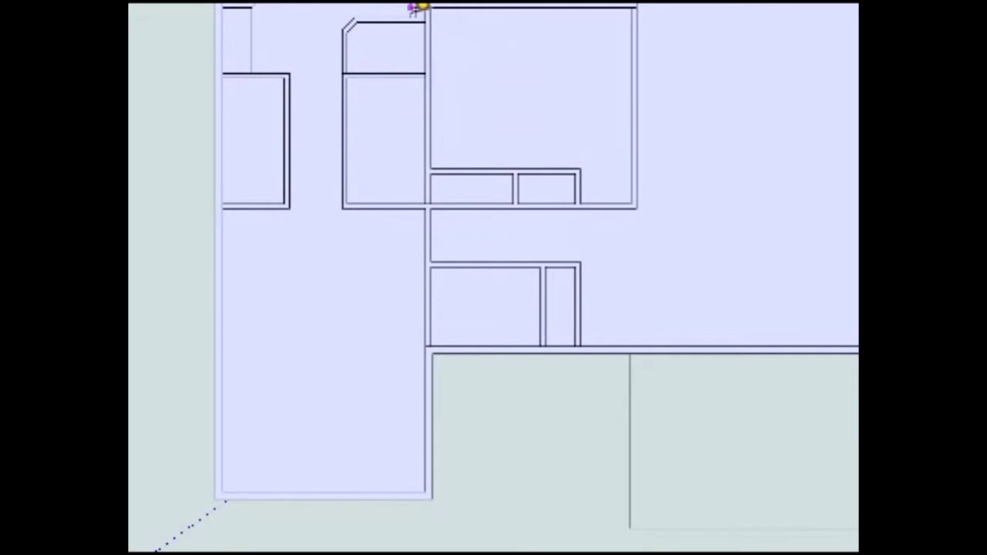
{"action": "left_click", "coordinate": [423, 44]}
{"action": "left_click", "coordinate": [320, 61]}
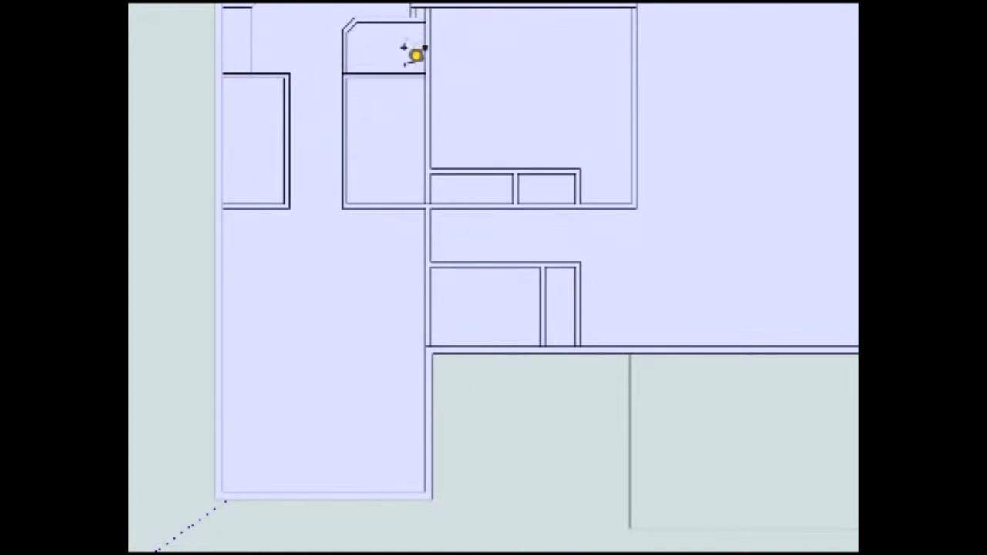
{"action": "scroll", "coordinate": [412, 62], "scroll_direction": "down", "scroll_amount": 1}
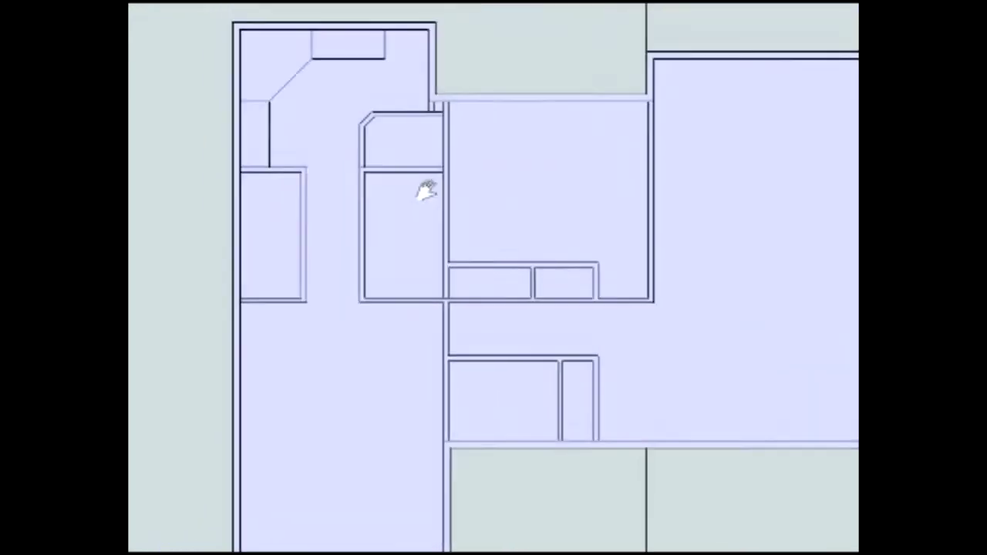
{"action": "scroll", "coordinate": [422, 220], "scroll_direction": "up", "scroll_amount": 2}
Step: Measure across the closet on the left outer wall, about 4'3" wide
{"action": "middle_click_drag", "start_coordinate": [412, 211], "coordinate": [440, 148], "text": "shift"}
{"action": "left_click", "coordinate": [471, 150]}
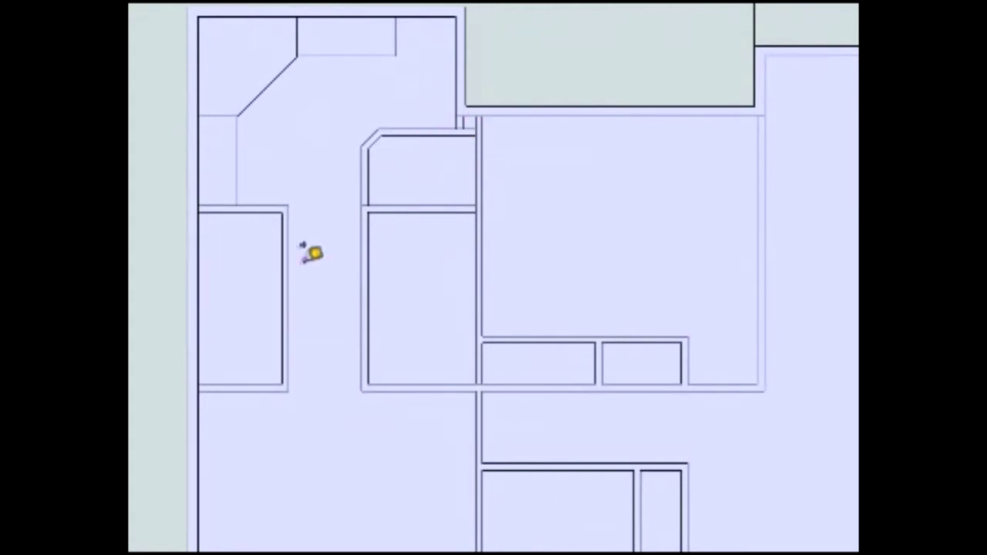
{"action": "left_click", "coordinate": [282, 277]}
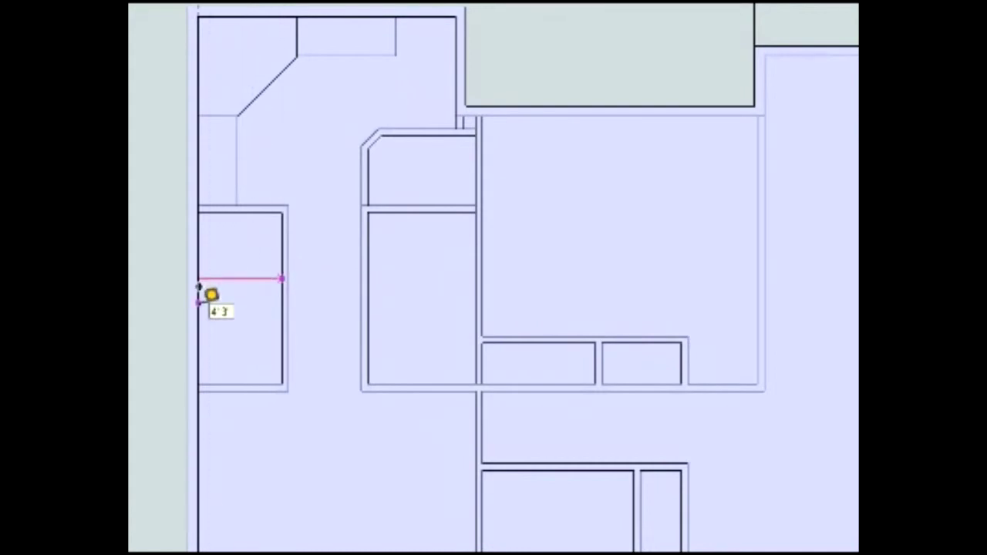
{"action": "left_click", "coordinate": [199, 287]}
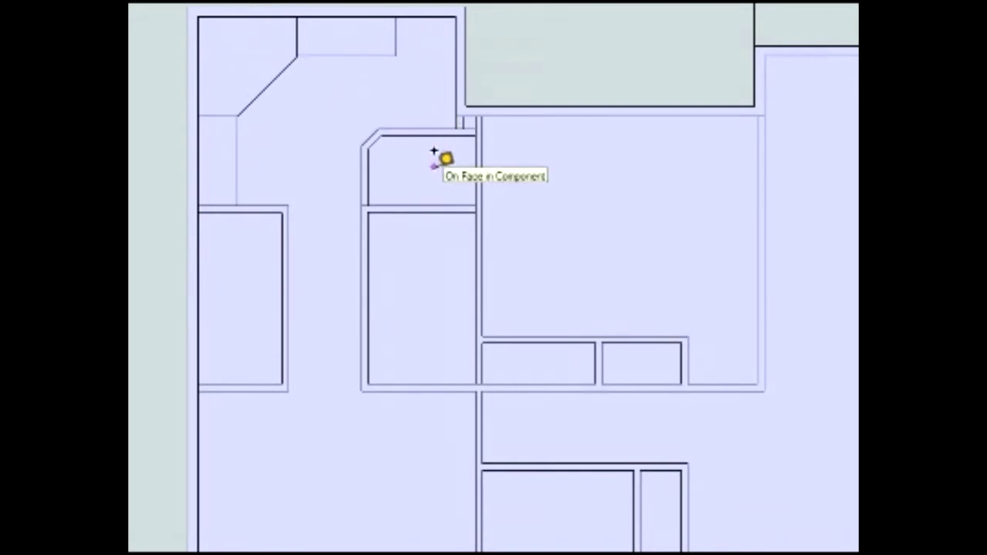
{"action": "scroll", "coordinate": [433, 153], "scroll_direction": "down", "scroll_amount": 2}
{"action": "scroll", "coordinate": [434, 153], "scroll_direction": "down", "scroll_amount": 2}
Step: Pan over to the kitchen and measure the counter along its top wall
{"action": "middle_click_drag", "start_coordinate": [462, 282], "coordinate": [351, 279], "text": "shift"}
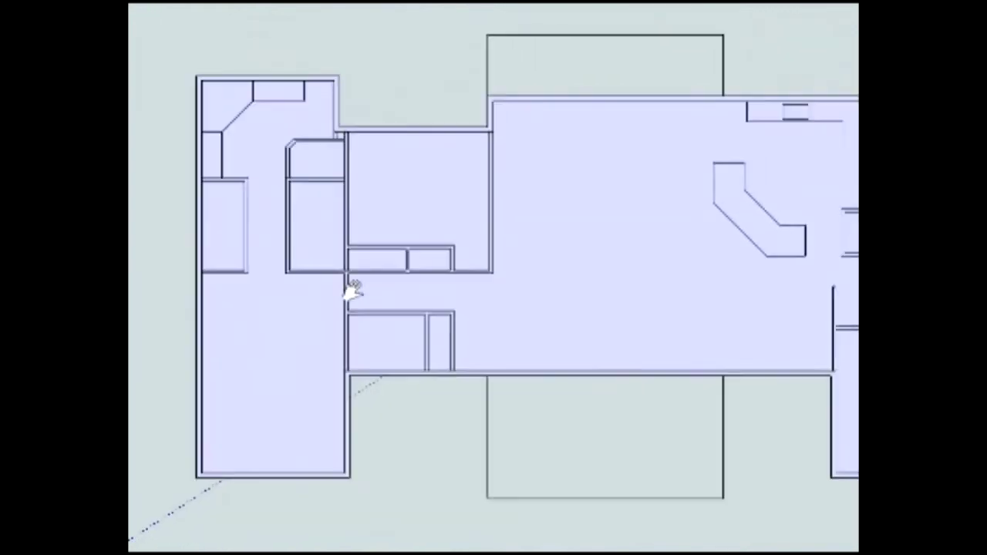
{"action": "middle_click_drag", "start_coordinate": [551, 249], "coordinate": [303, 256], "text": "shift"}
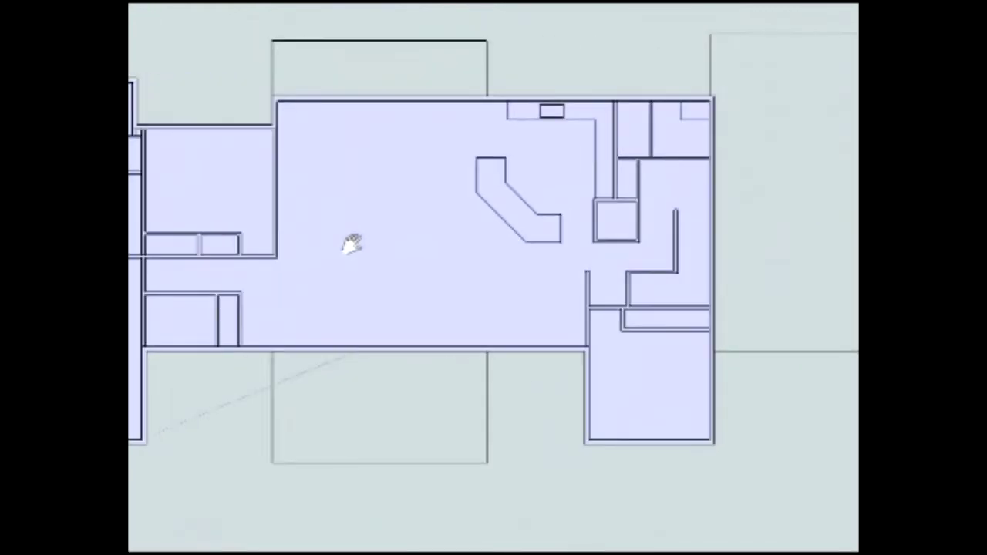
{"action": "scroll", "coordinate": [410, 249], "scroll_direction": "up", "scroll_amount": 2}
{"action": "scroll", "coordinate": [410, 249], "scroll_direction": "up", "scroll_amount": 2}
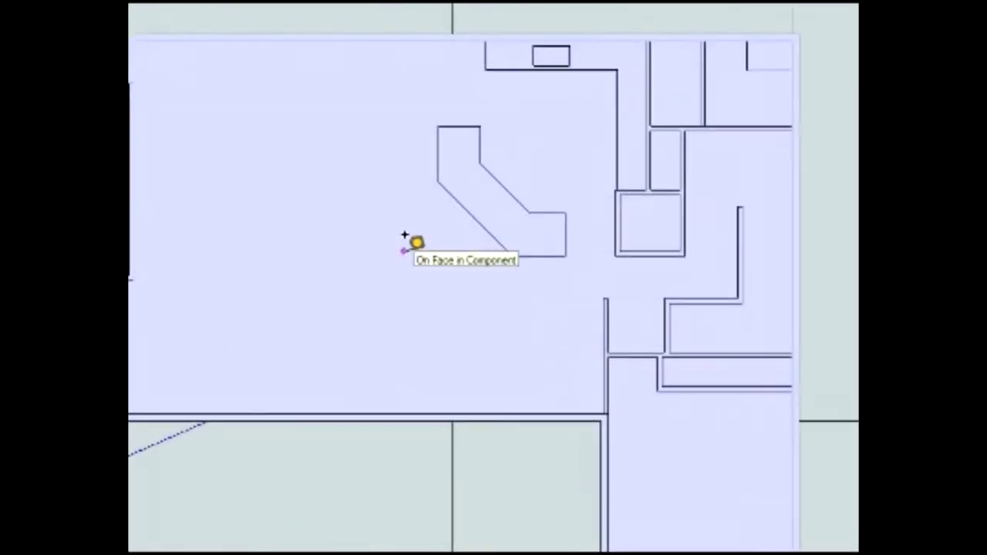
{"action": "middle_click_drag", "start_coordinate": [649, 239], "coordinate": [452, 243], "text": "shift"}
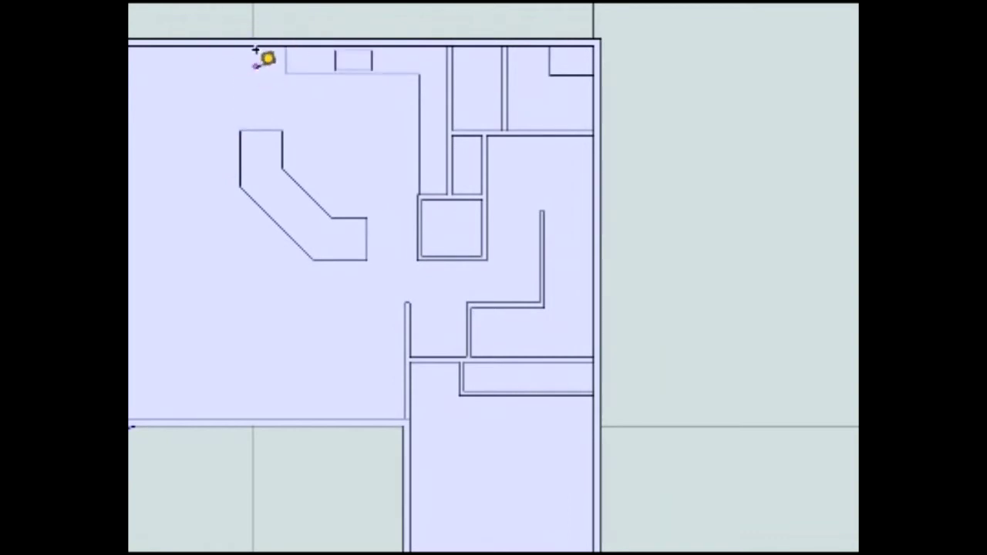
{"action": "left_click", "coordinate": [286, 73]}
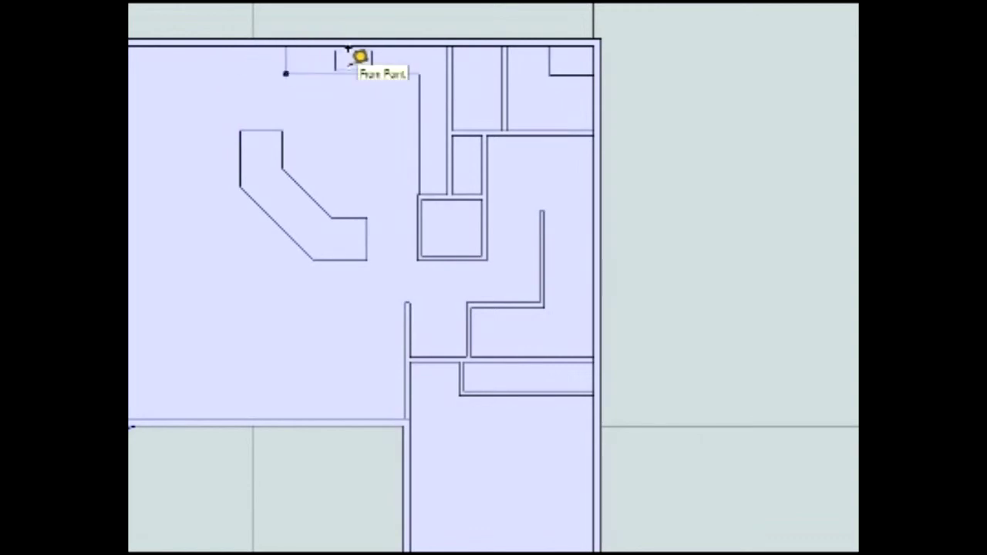
{"action": "left_click", "coordinate": [441, 40]}
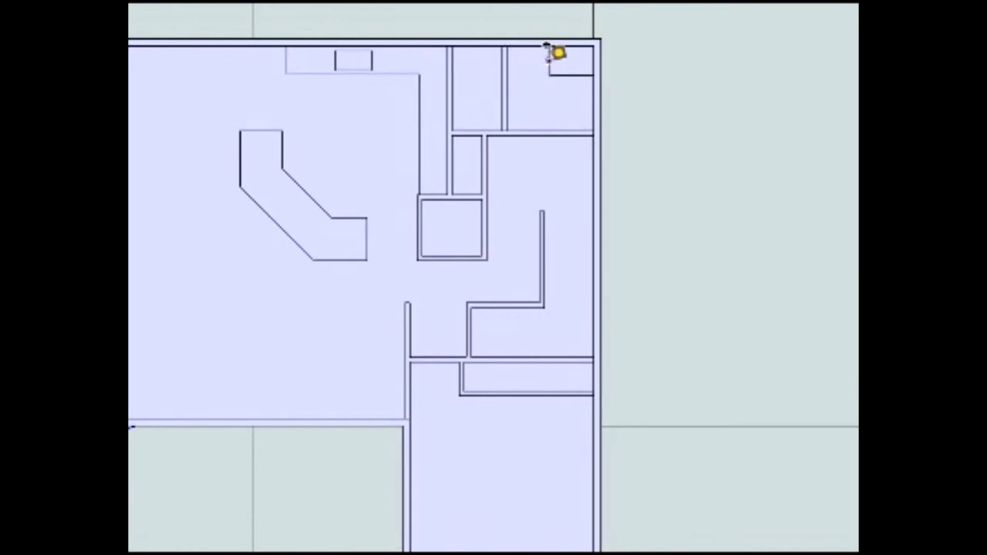
Step: Measure the small upper-right room from its wall corner to the outer right wall
{"action": "left_click", "coordinate": [549, 58]}
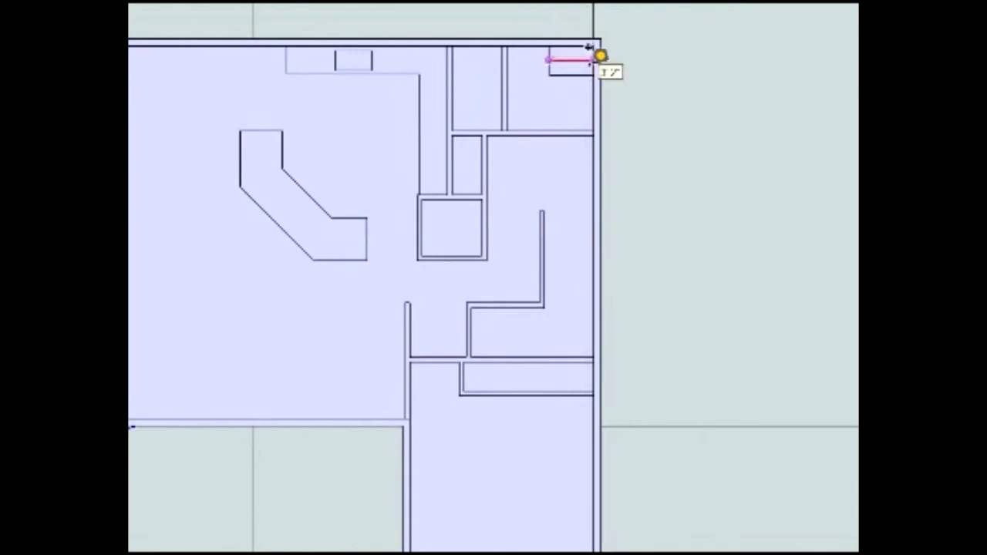
{"action": "left_click", "coordinate": [594, 52]}
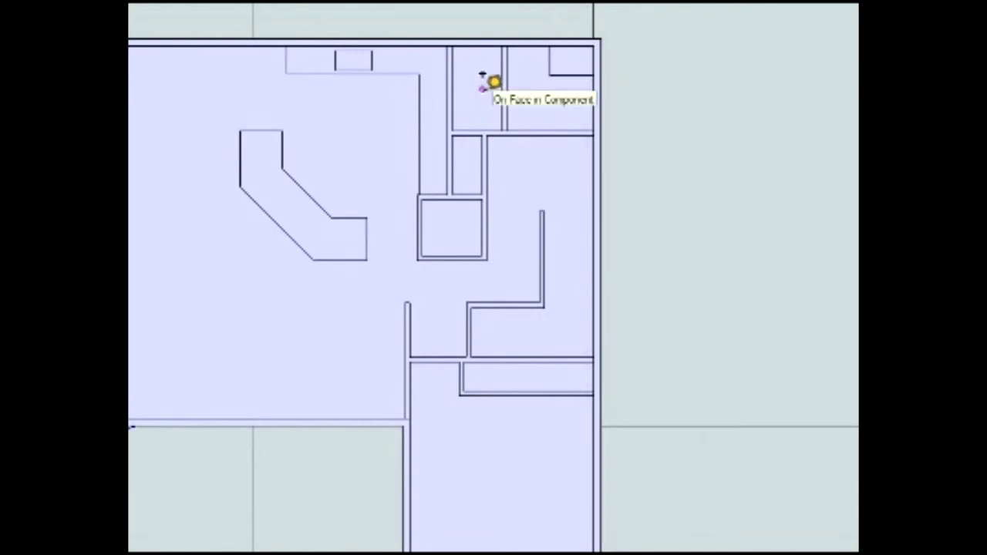
{"action": "scroll", "coordinate": [497, 74], "scroll_direction": "down", "scroll_amount": 2}
{"action": "scroll", "coordinate": [500, 223], "scroll_direction": "down", "scroll_amount": 1}
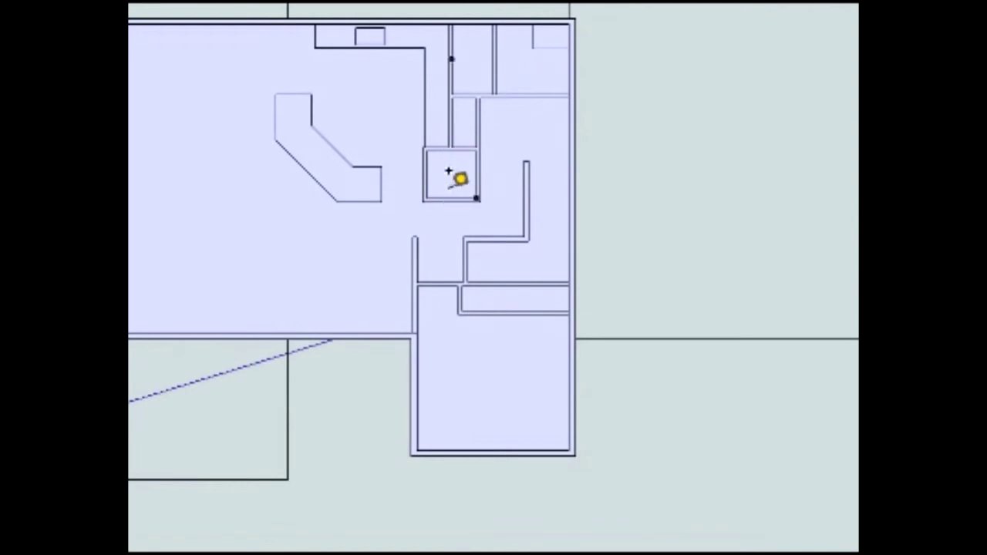
{"action": "scroll", "coordinate": [511, 278], "scroll_direction": "up", "scroll_amount": 2}
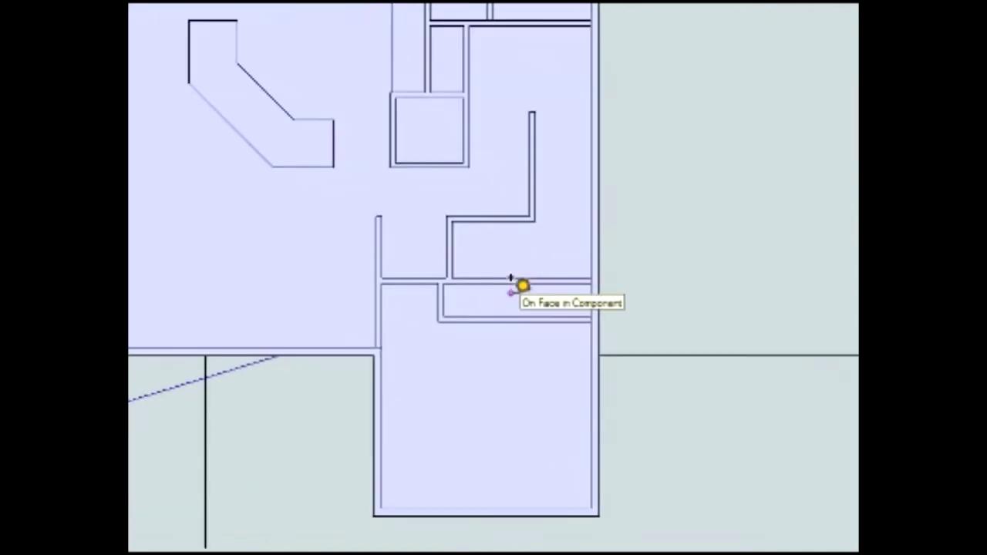
{"action": "scroll", "coordinate": [504, 287], "scroll_direction": "down", "scroll_amount": 1}
{"action": "scroll", "coordinate": [497, 283], "scroll_direction": "down", "scroll_amount": 1}
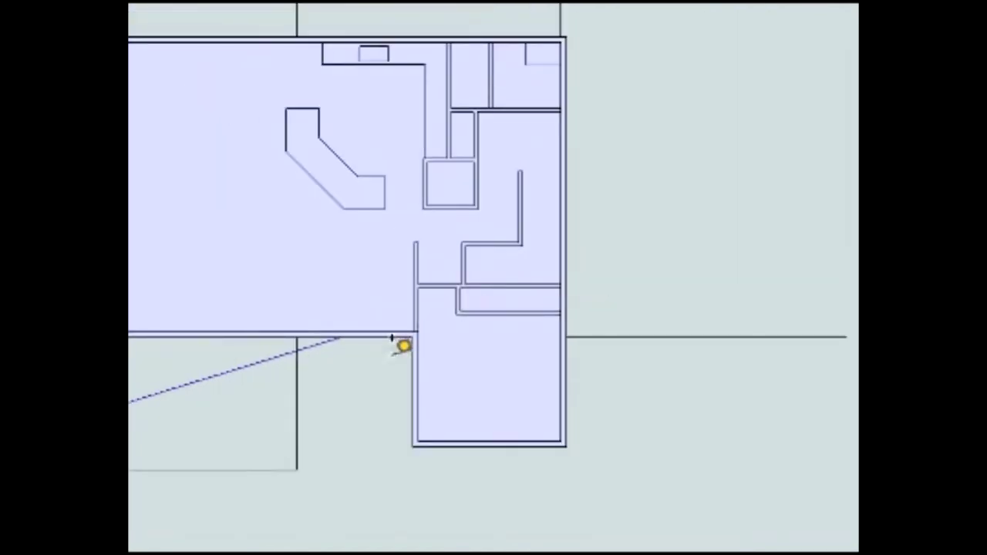
{"action": "middle_click_drag", "start_coordinate": [403, 347], "coordinate": [595, 352], "text": "shift"}
{"action": "scroll", "coordinate": [606, 348], "scroll_direction": "down", "scroll_amount": 1}
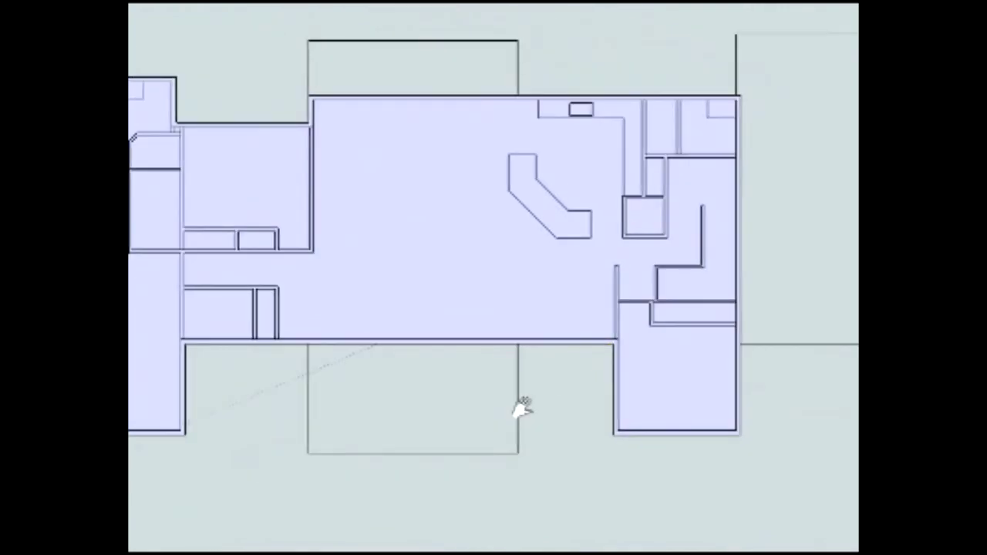
Step: Measure the top-wall step from the left wing's top corner toward the central block
{"action": "middle_click_drag", "start_coordinate": [522, 408], "coordinate": [448, 416], "text": "shift"}
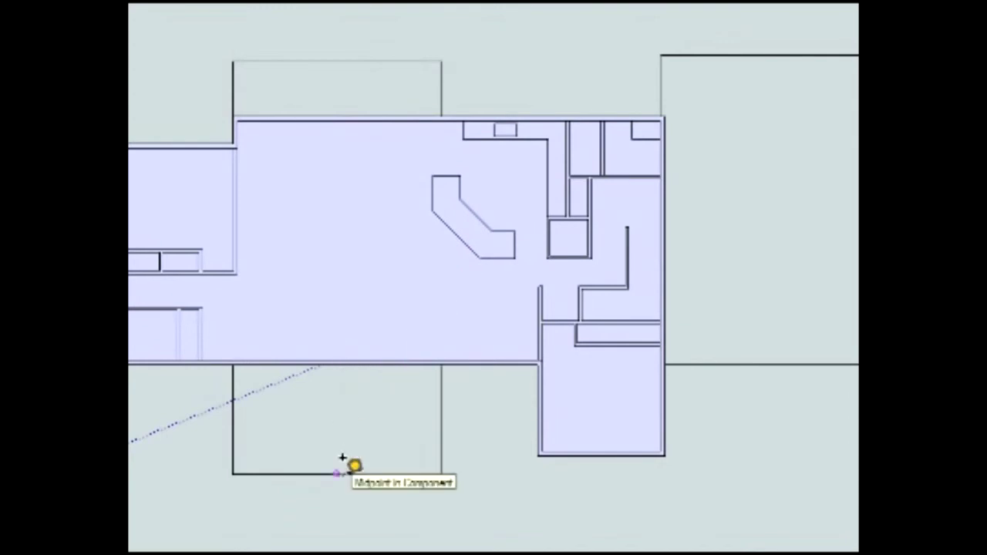
{"action": "scroll", "coordinate": [342, 458], "scroll_direction": "down", "scroll_amount": 2}
{"action": "scroll", "coordinate": [342, 459], "scroll_direction": "down", "scroll_amount": 2}
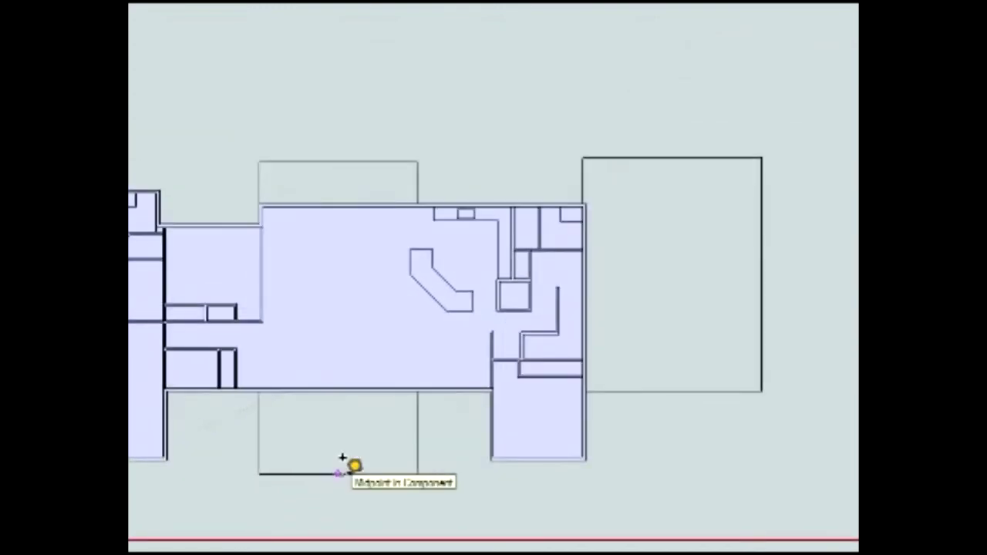
{"action": "mouse_move", "coordinate": [359, 455]}
{"action": "middle_mouse_down", "text": "shift"}
{"action": "mouse_move", "coordinate": [360, 417]}
{"action": "mouse_move", "coordinate": [392, 430]}
{"action": "middle_mouse_up", "text": "shift"}
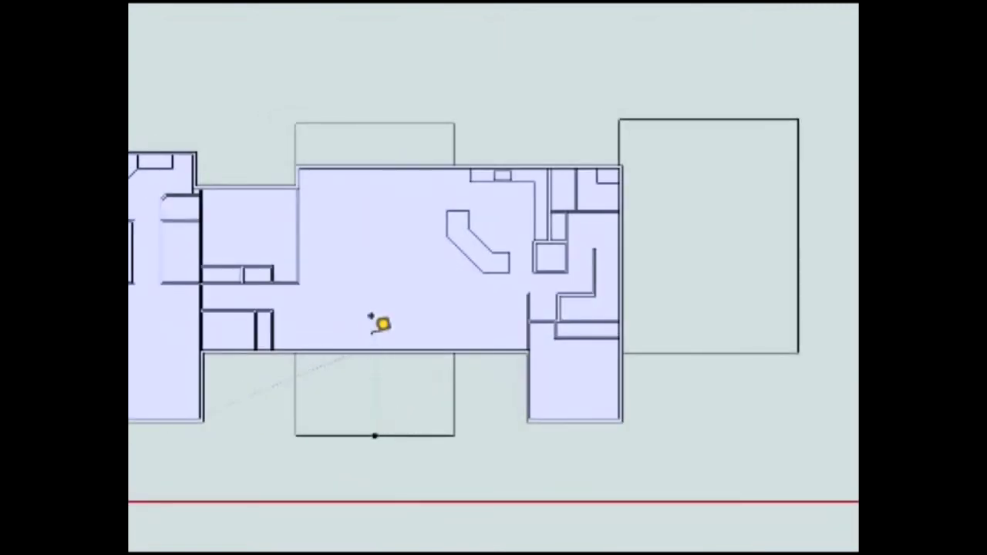
{"action": "left_click", "coordinate": [197, 147]}
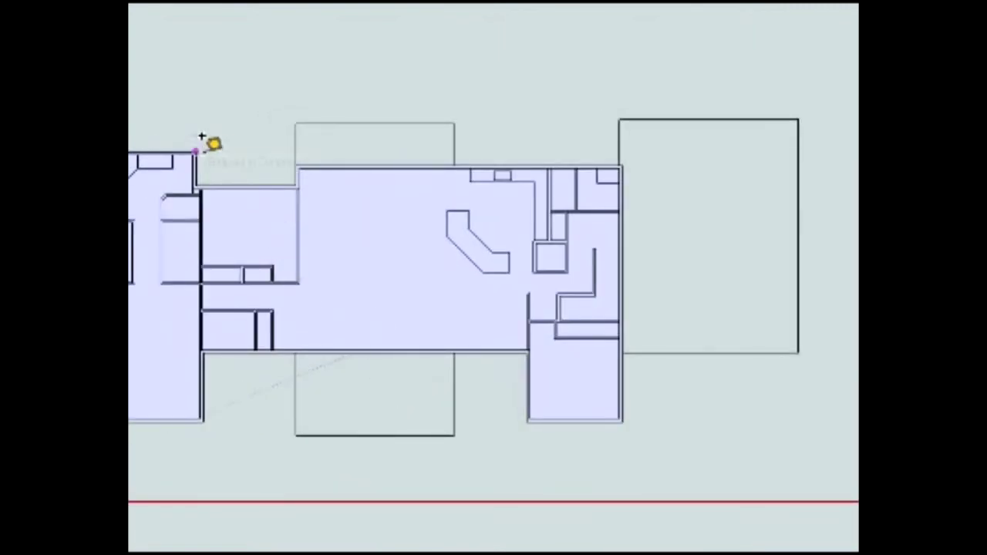
{"action": "left_click", "coordinate": [293, 132]}
{"action": "scroll", "coordinate": [299, 179], "scroll_direction": "down", "scroll_amount": 1}
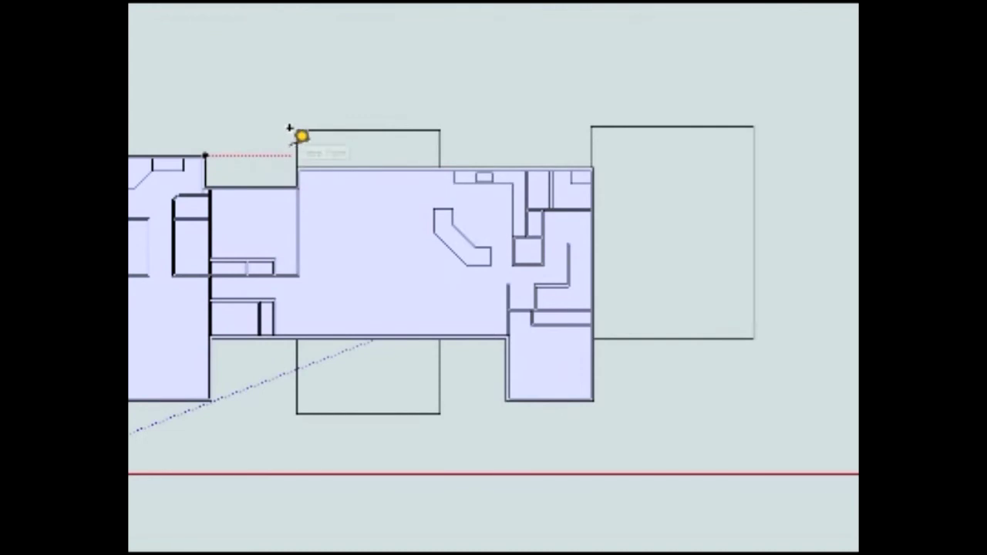
{"action": "scroll", "coordinate": [439, 242], "scroll_direction": "down", "scroll_amount": 1}
{"action": "scroll", "coordinate": [494, 255], "scroll_direction": "down", "scroll_amount": 1}
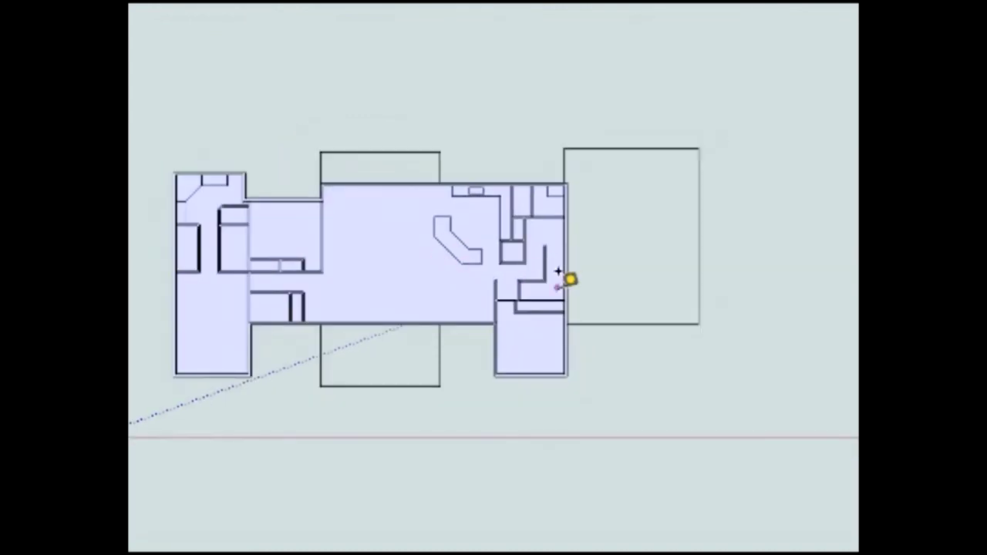
{"action": "mouse_move", "coordinate": [559, 272]}
{"action": "middle_mouse_down", "text": "shift"}
{"action": "mouse_move", "coordinate": [397, 331]}
{"action": "mouse_move", "coordinate": [364, 322]}
{"action": "middle_mouse_up", "text": "shift"}
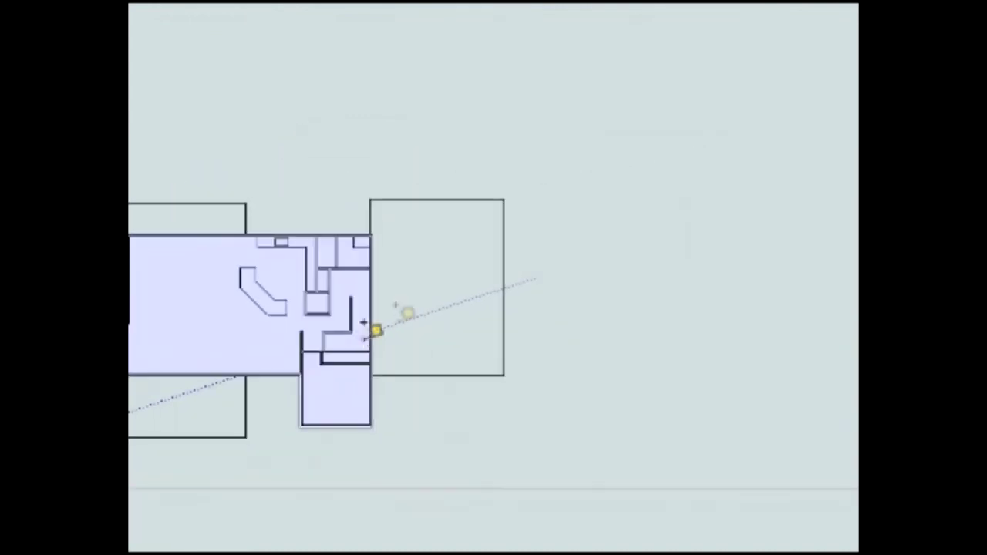
{"action": "scroll", "coordinate": [447, 271], "scroll_direction": "up", "scroll_amount": 2}
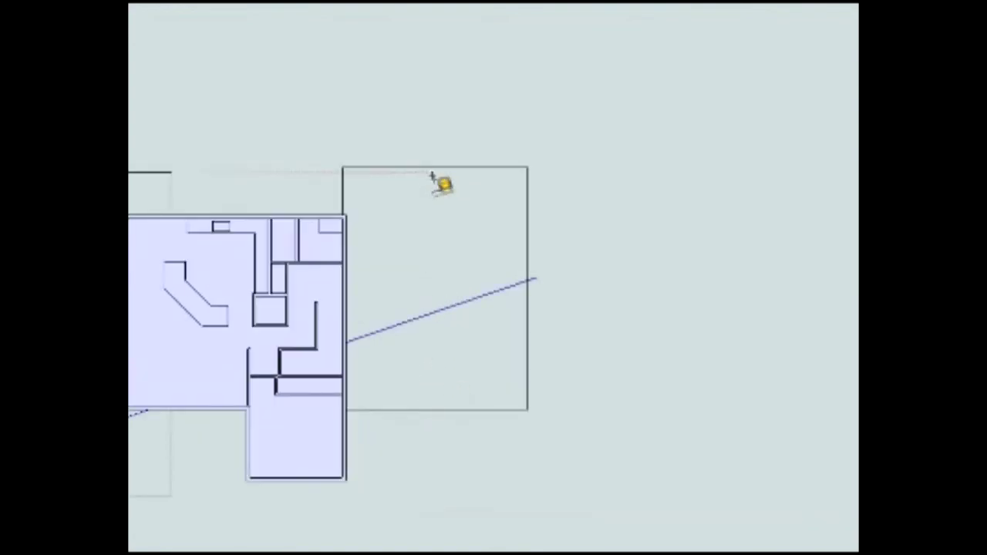
{"action": "scroll", "coordinate": [458, 238], "scroll_direction": "down", "scroll_amount": 1}
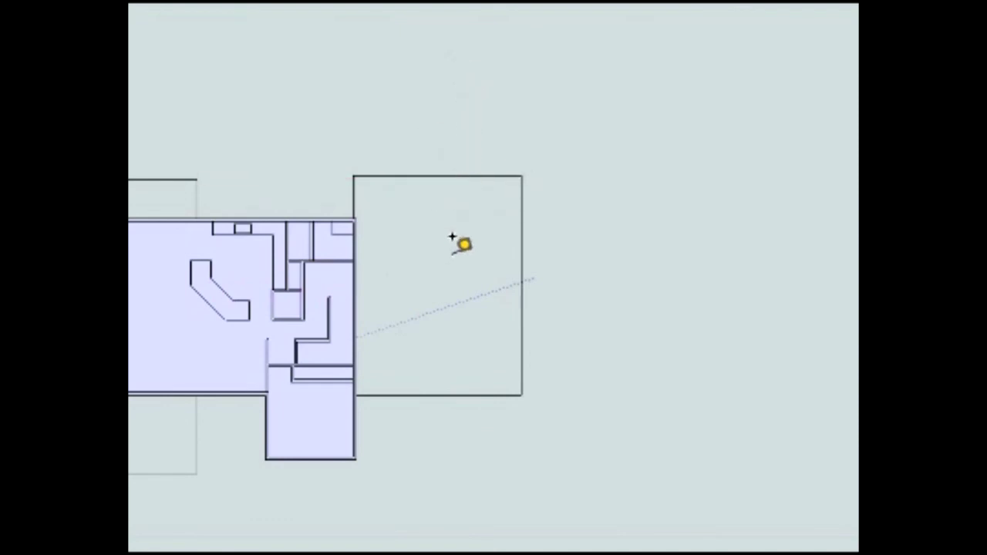
{"action": "scroll", "coordinate": [462, 248], "scroll_direction": "down", "scroll_amount": 3}
{"action": "scroll", "coordinate": [461, 249], "scroll_direction": "down", "scroll_amount": 2}
{"action": "middle_click_drag", "start_coordinate": [334, 333], "coordinate": [540, 297], "text": "shift"}
{"action": "scroll", "coordinate": [529, 294], "scroll_direction": "up", "scroll_amount": 2}
{"action": "scroll", "coordinate": [509, 293], "scroll_direction": "up", "scroll_amount": 2}
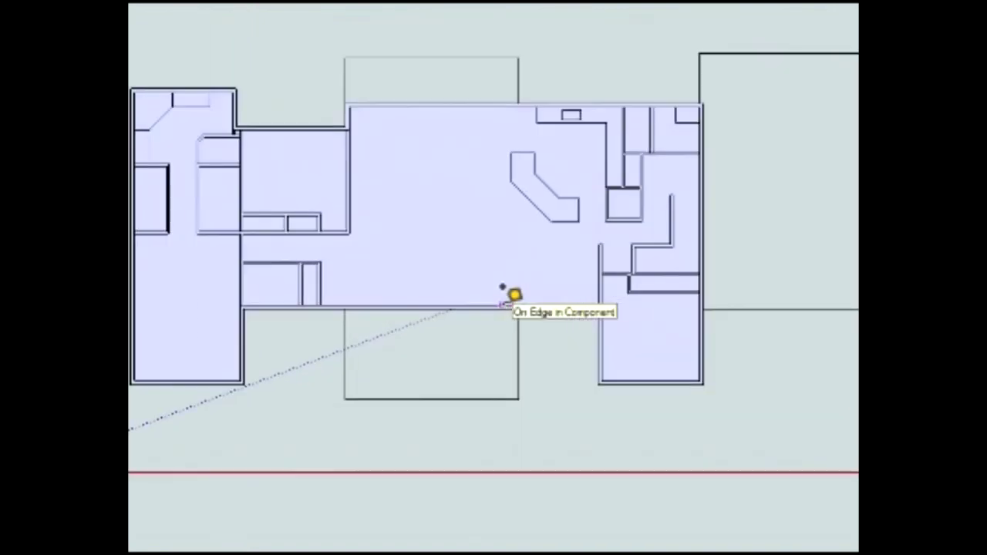
{"action": "scroll", "coordinate": [494, 332], "scroll_direction": "up", "scroll_amount": 1}
{"action": "scroll", "coordinate": [494, 317], "scroll_direction": "down", "scroll_amount": 1}
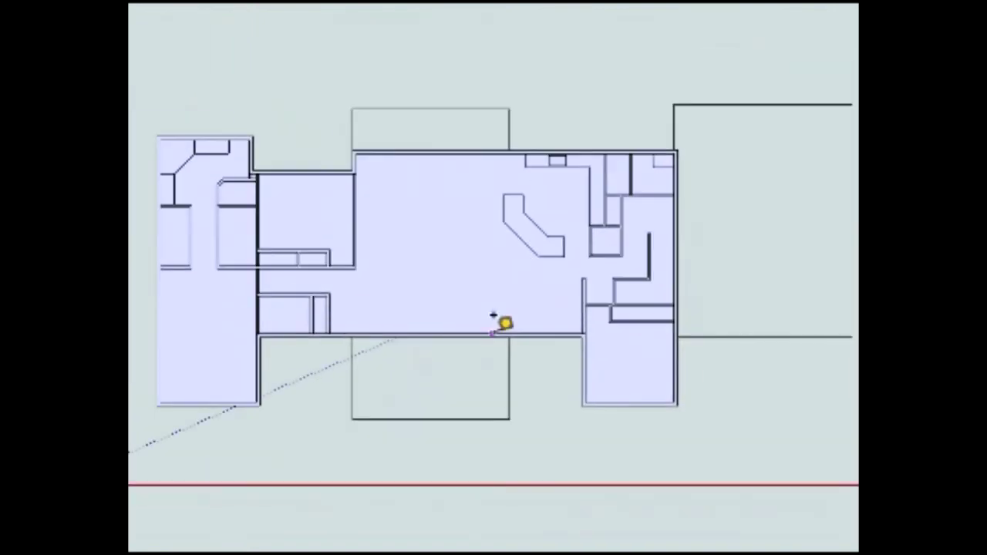